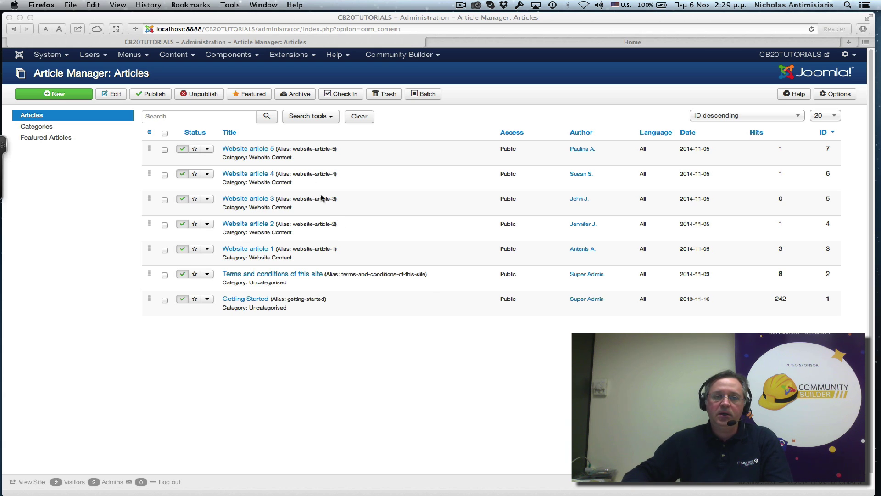
- Open the Category Manager in the administrator, then view the site's front-end Home page
left_click(163, 46)
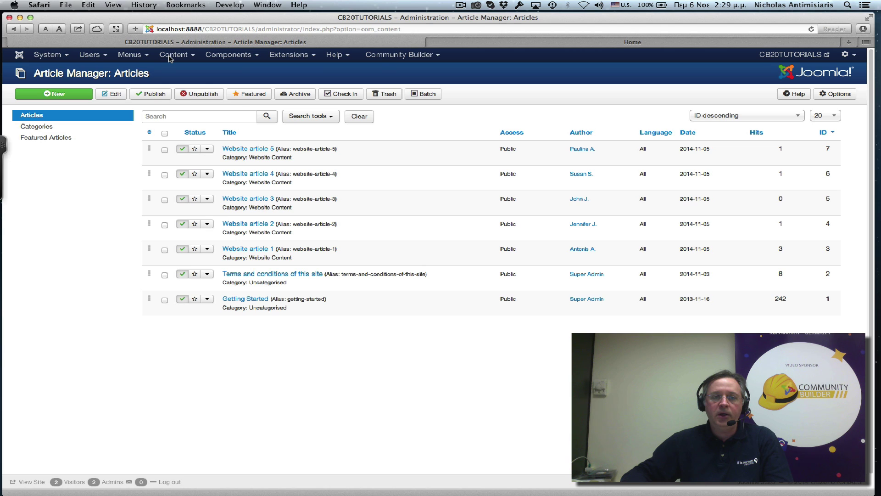
left_click(174, 54)
left_click(181, 83)
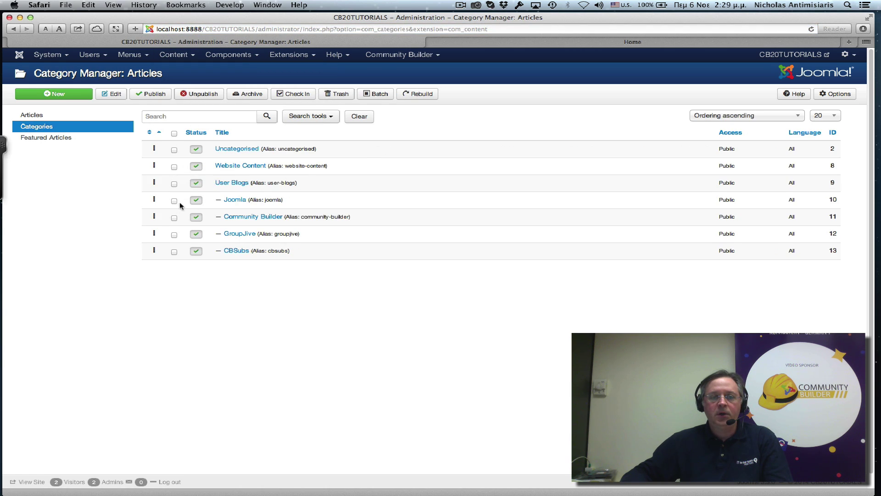
left_click(499, 45)
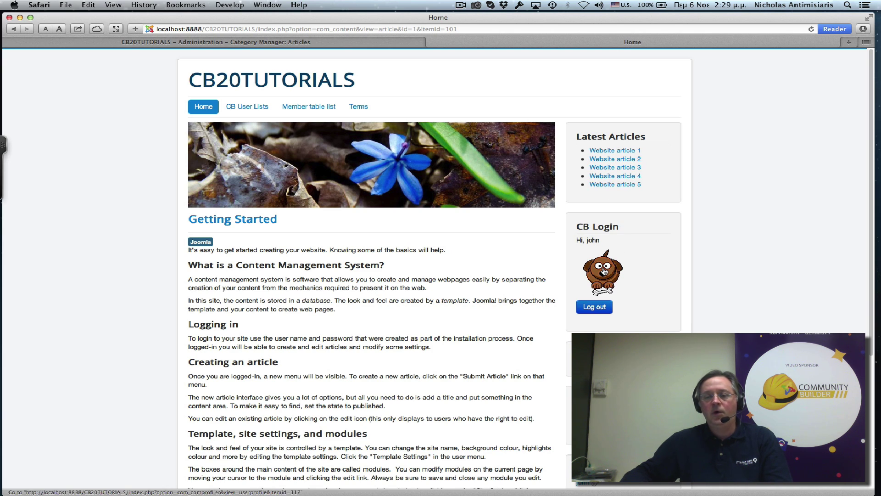
- Open the logged-in member's CB profile, list their articles and open Website article 3
left_click(604, 272)
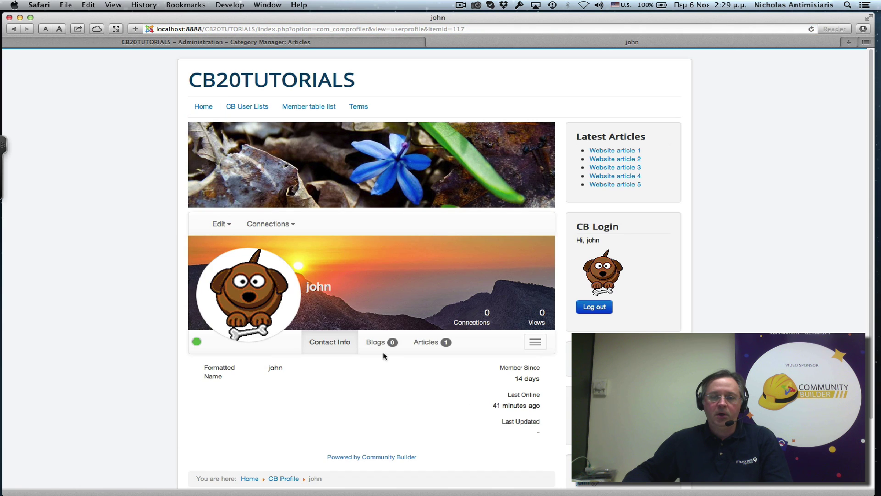
left_click(426, 343)
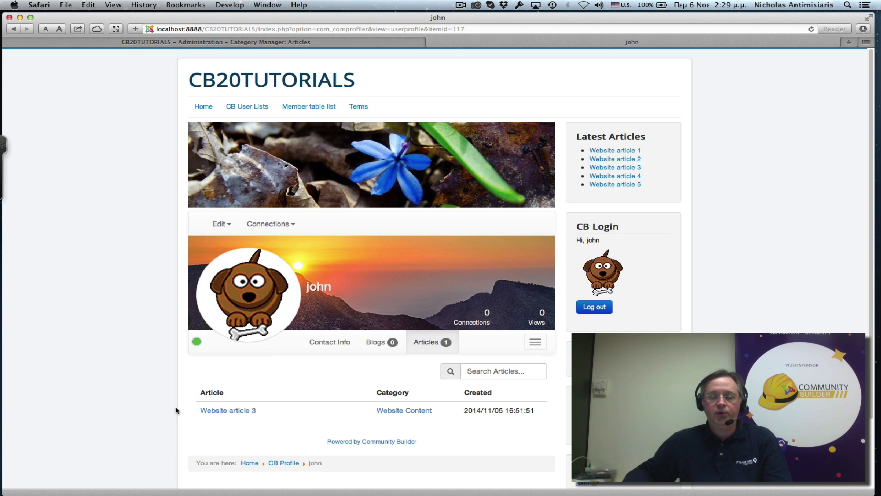
left_click(237, 412)
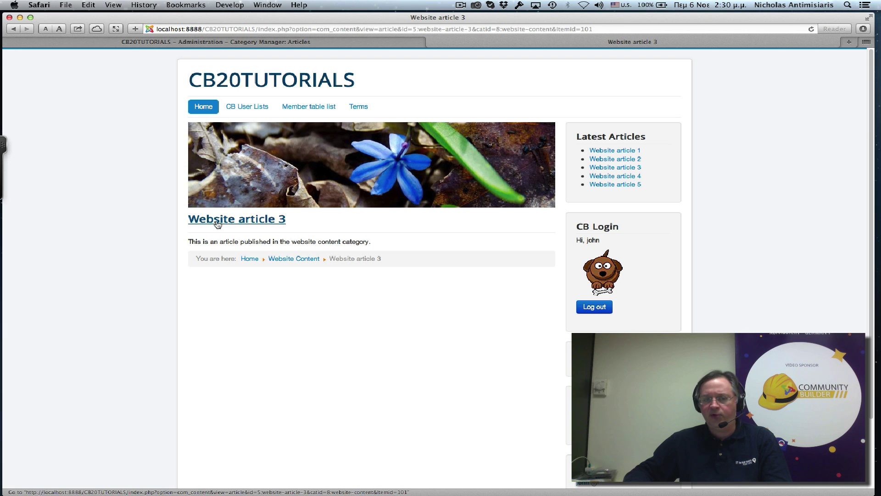
- Return to the site's Home page and bring the Joomlapolis Downloads window forward
left_click(202, 106)
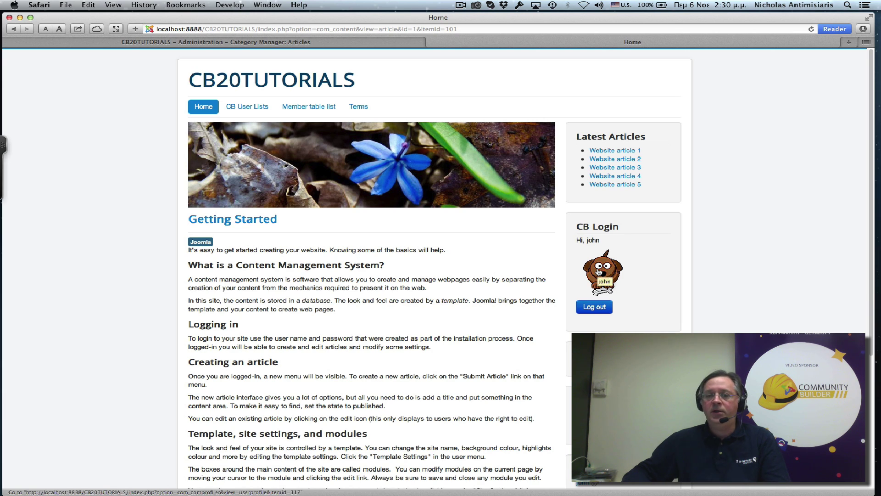
key("super+Tab")
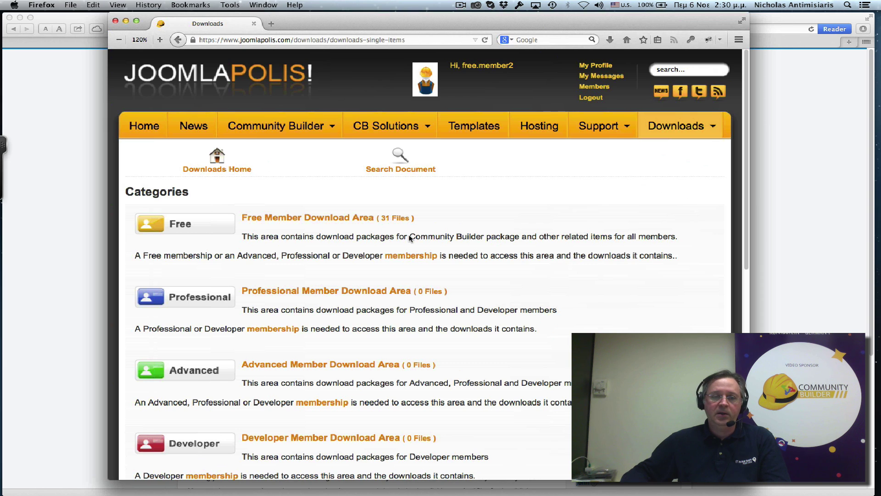
- Save cbauthorbot_2.0.0.zip from the Free Member Download Area, then close Firefox
left_click(358, 218)
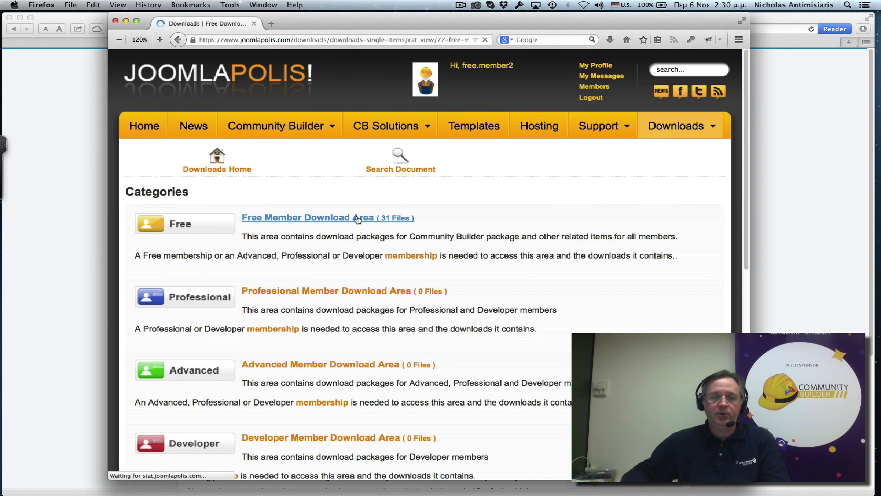
scroll(337, 285, "down", 10)
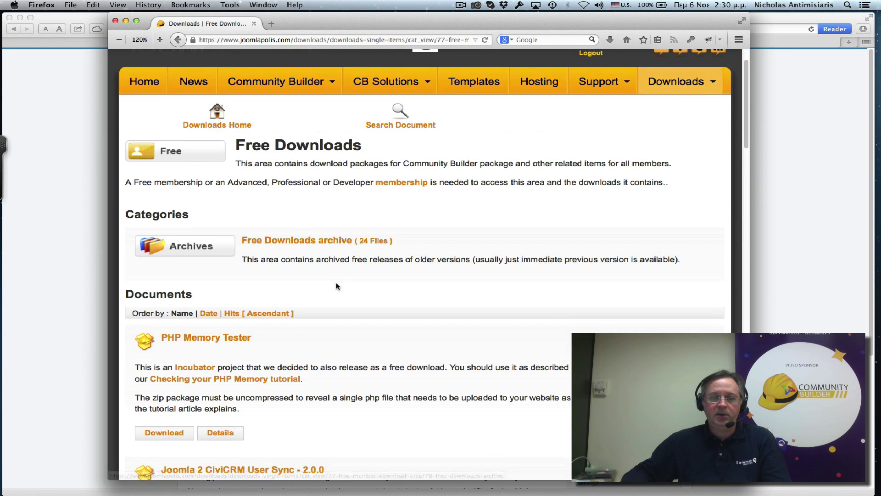
scroll(337, 287, "down", 10)
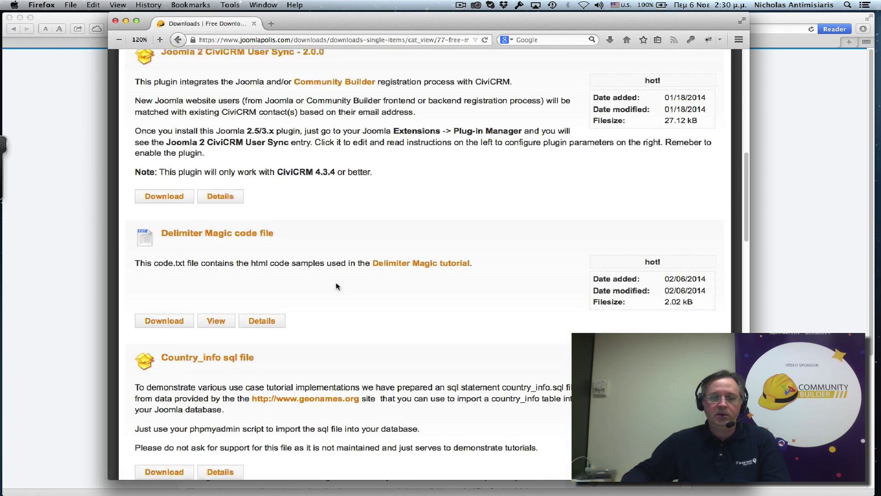
scroll(337, 286, "down", 2)
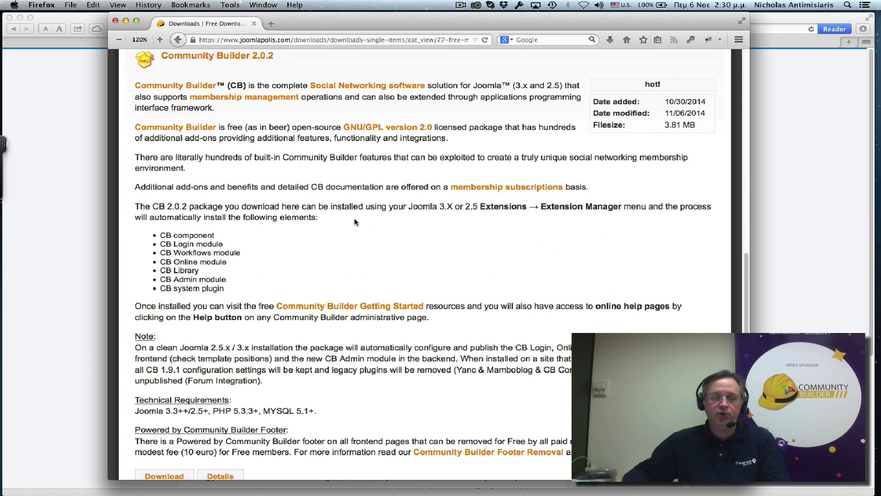
scroll(355, 222, "down", 8)
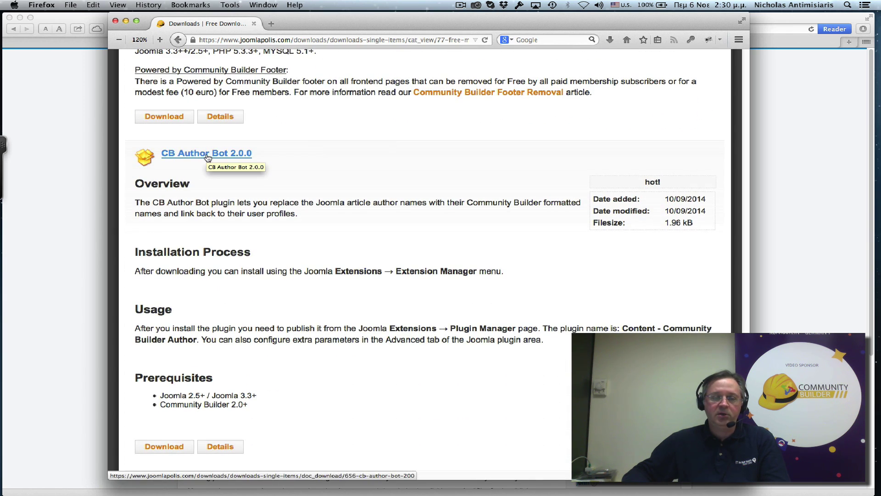
left_click(170, 448)
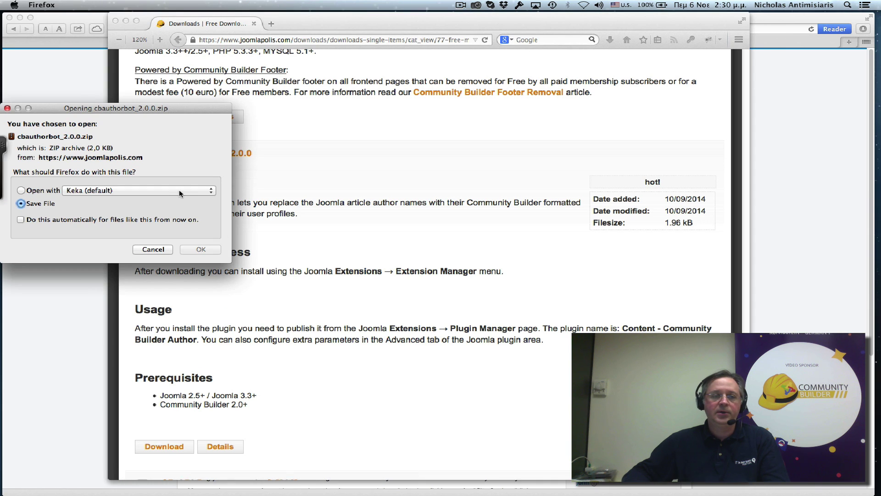
left_click(201, 248)
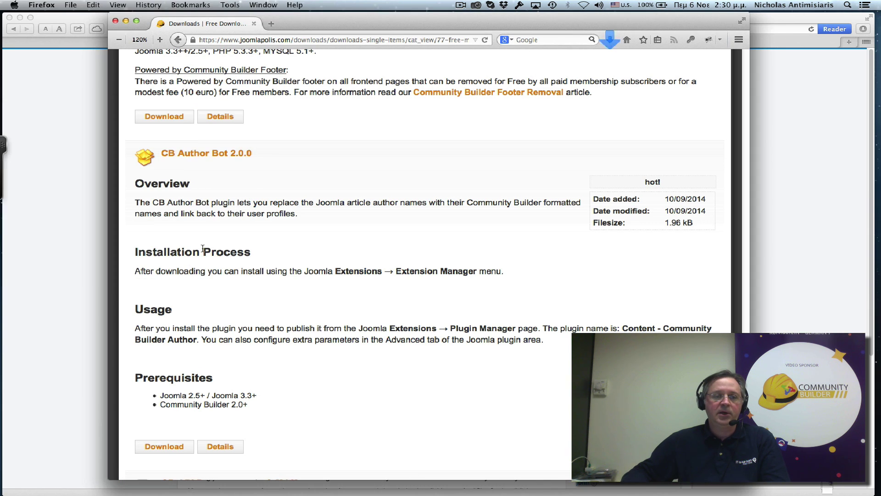
left_click(116, 21)
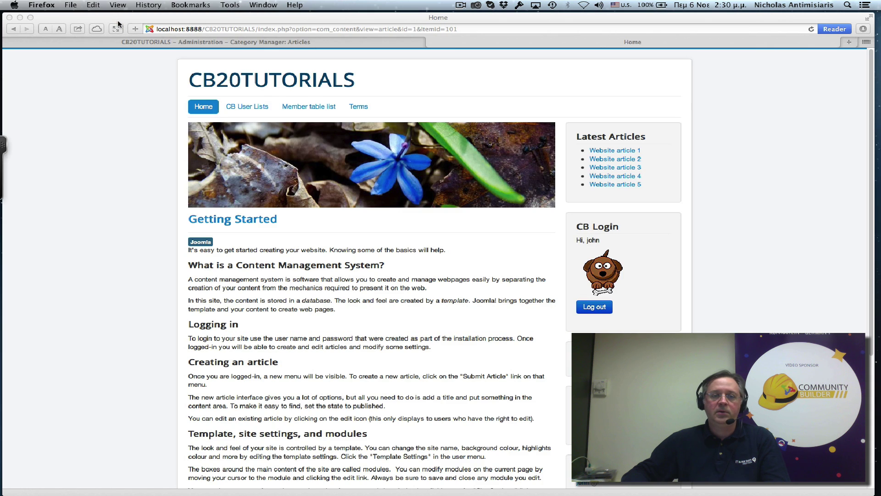
- Upload and install cbauthorbot_2.0.0.zip through the Extension Manager's Install page
left_click(330, 41)
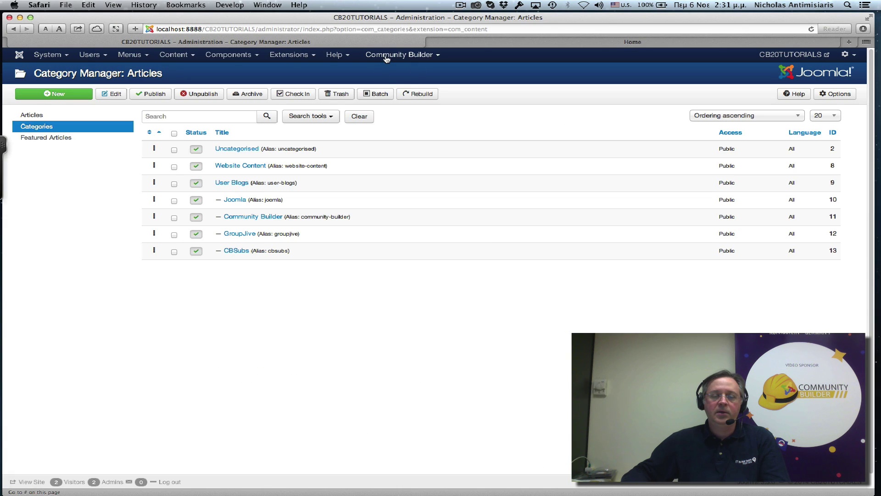
left_click(292, 56)
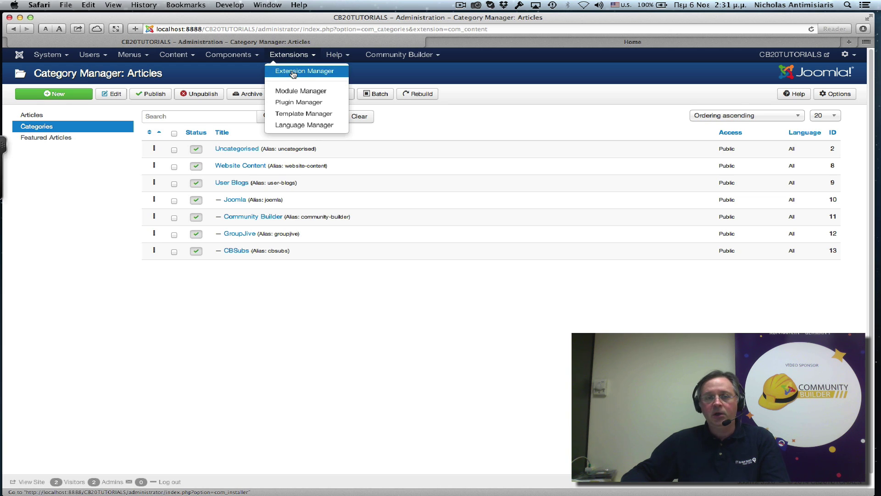
left_click(293, 72)
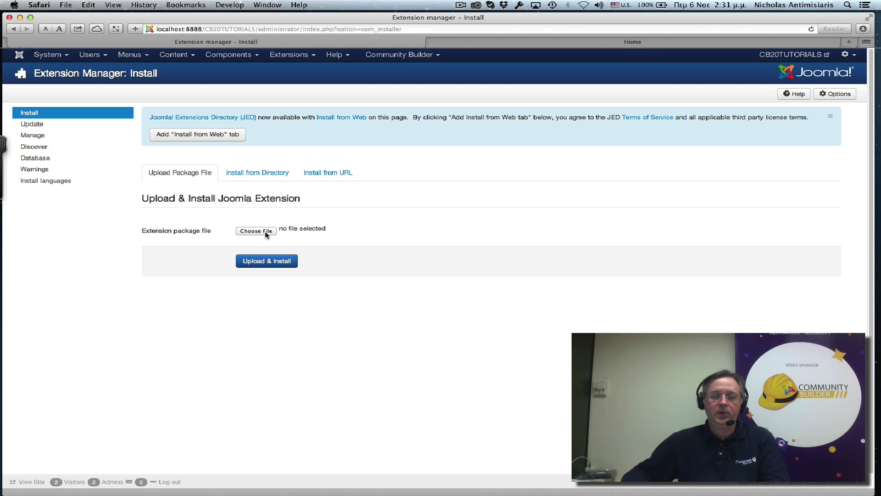
left_click(265, 231)
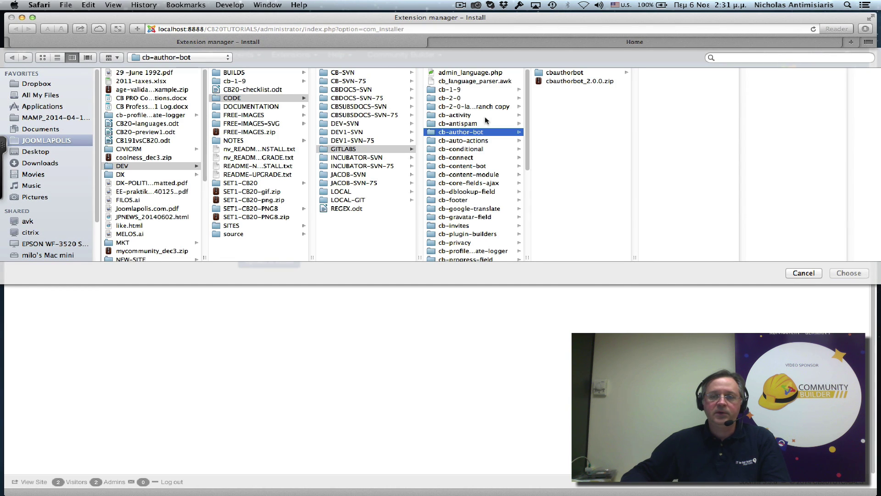
left_click(569, 82)
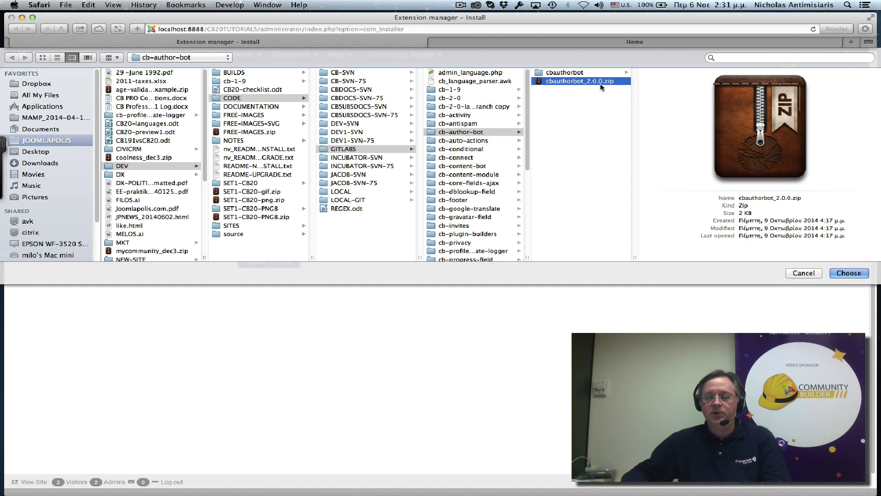
left_click(848, 273)
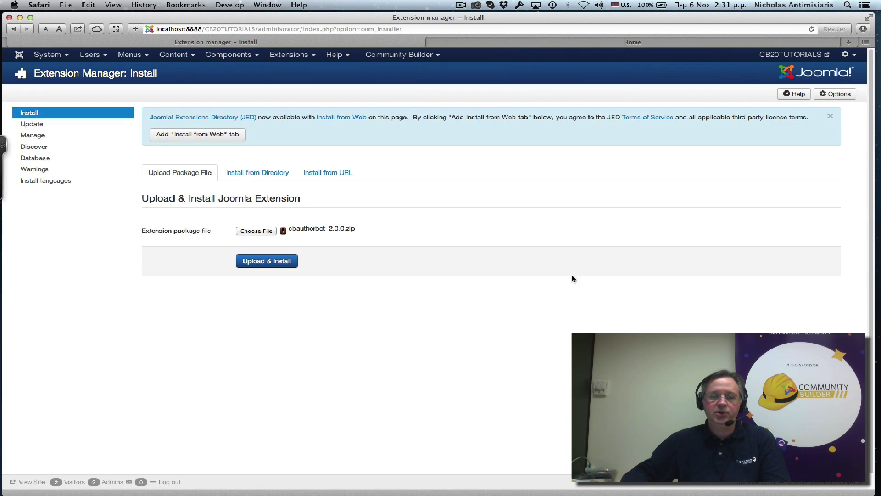
left_click(279, 261)
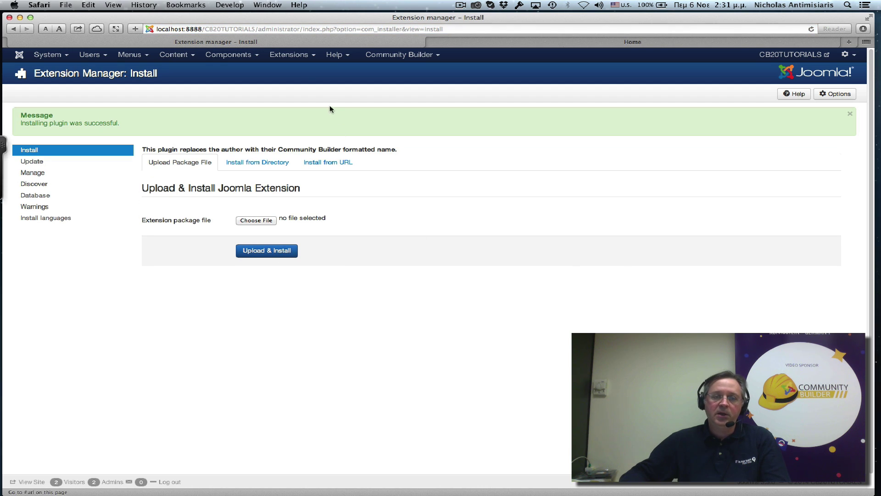
- Disable the Search - Community Builder plugin in the Plugin Manager
left_click(295, 56)
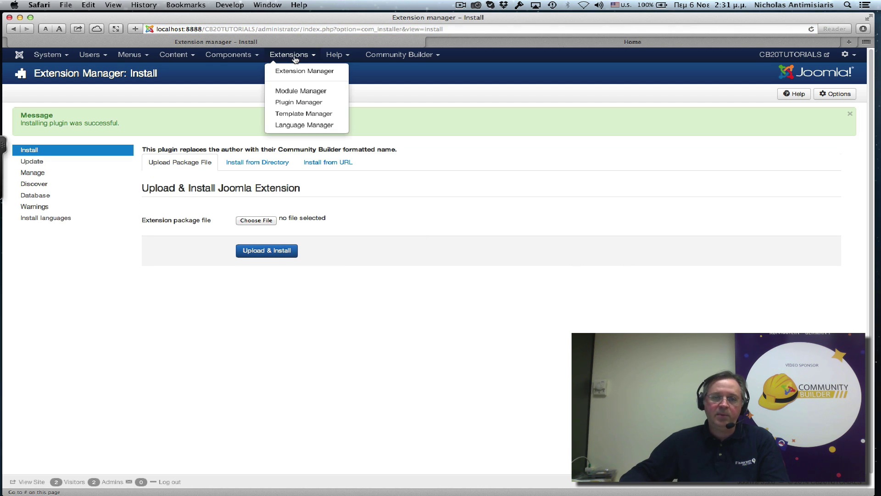
left_click(288, 103)
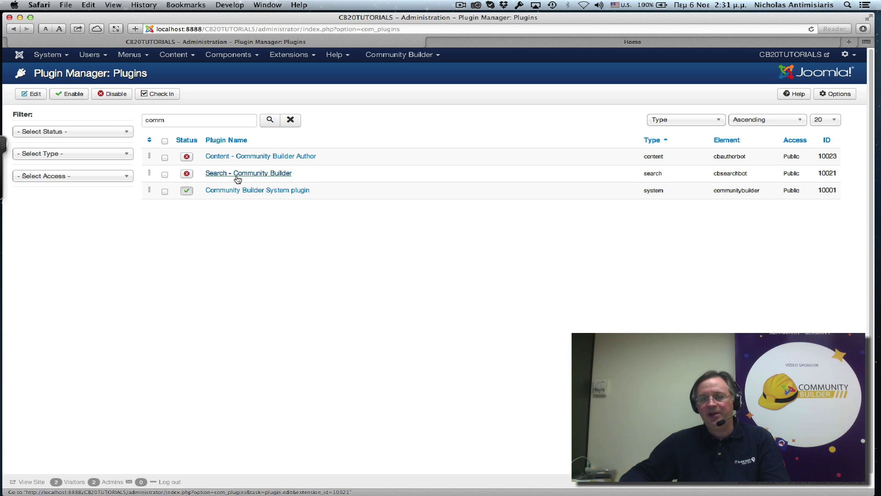
left_click(165, 174)
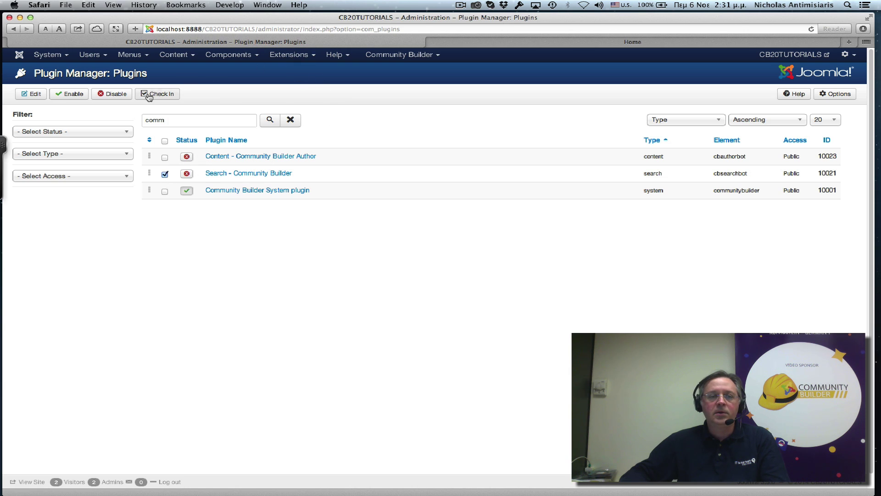
left_click(119, 96)
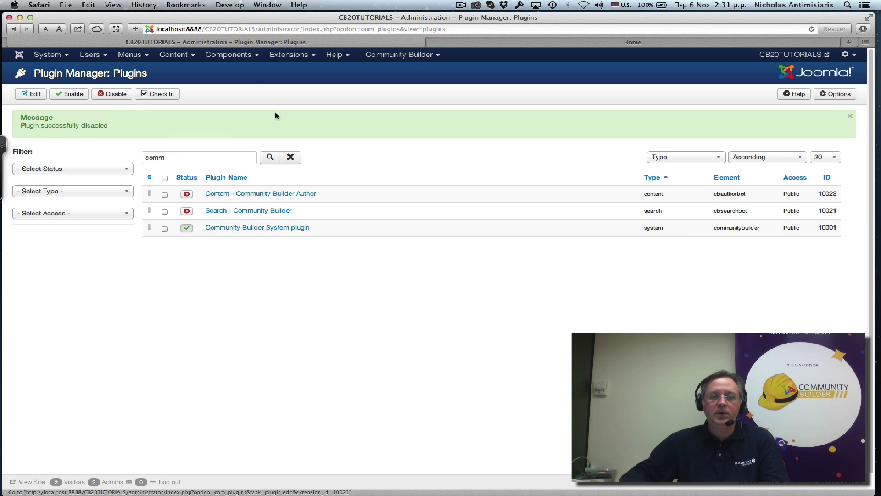
left_click(289, 55)
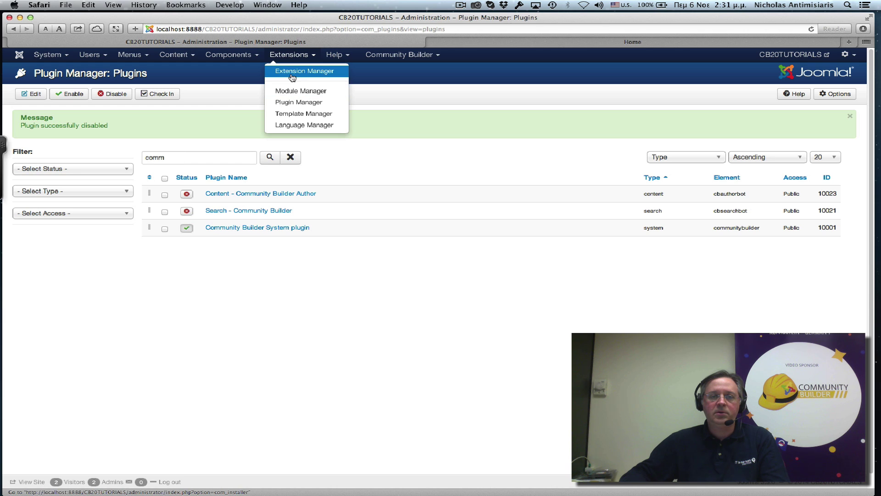
- Uninstall Search - Community Builder from the Extension Manager's Manage list
left_click(292, 75)
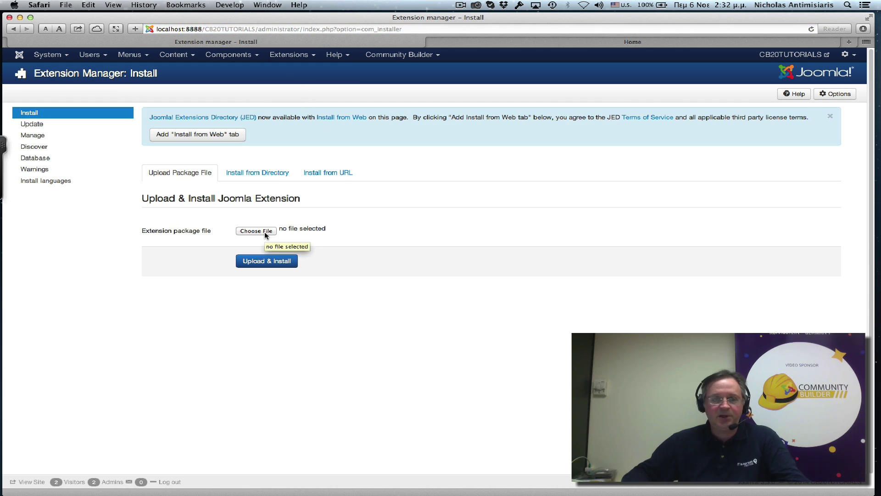
left_click(54, 139)
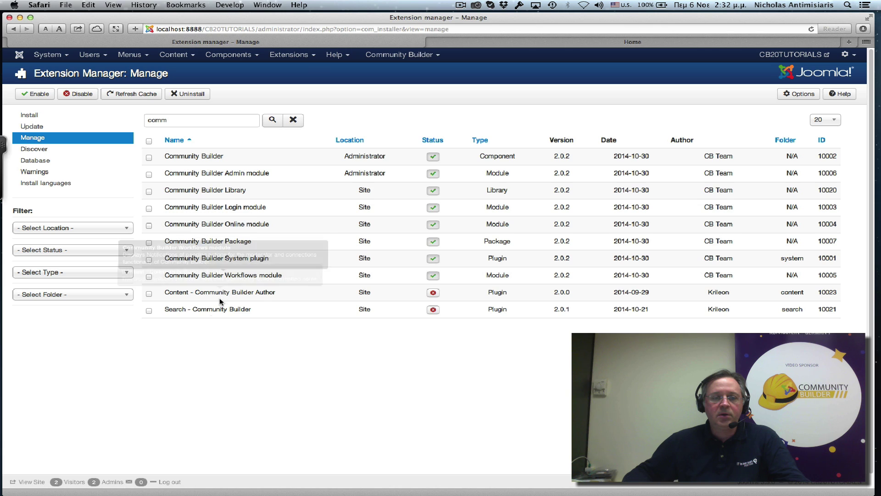
left_click(149, 311)
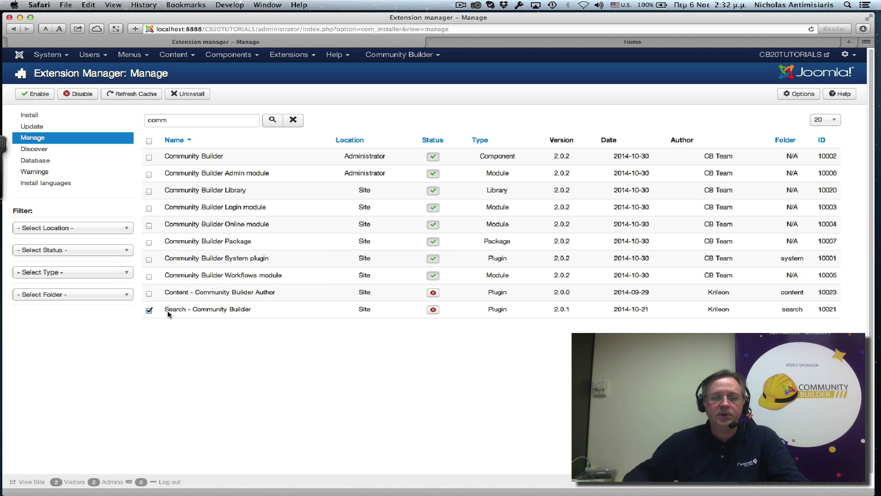
left_click(182, 94)
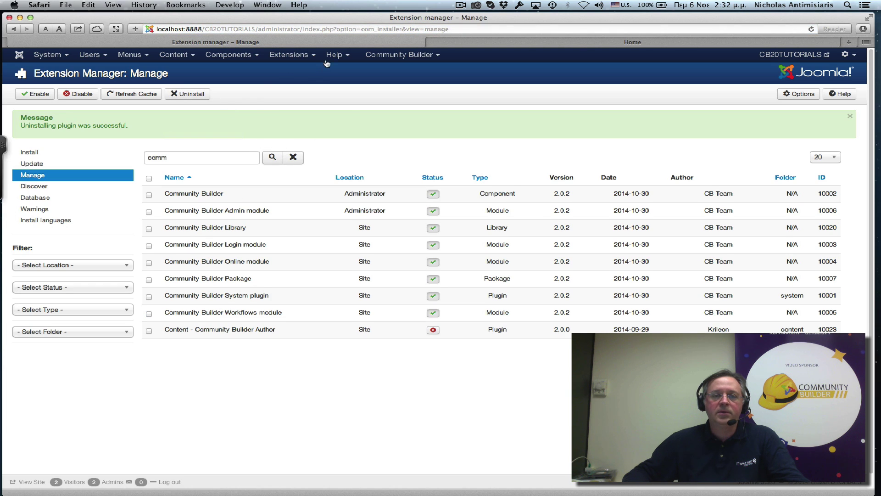
left_click(301, 62)
- Set the Content - Community Builder Author plugin's status to Enabled
left_click(301, 102)
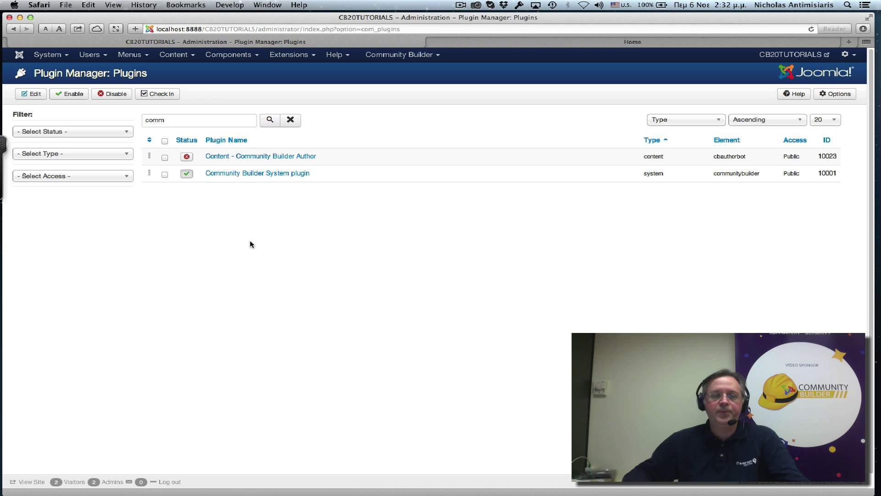
left_click(229, 160)
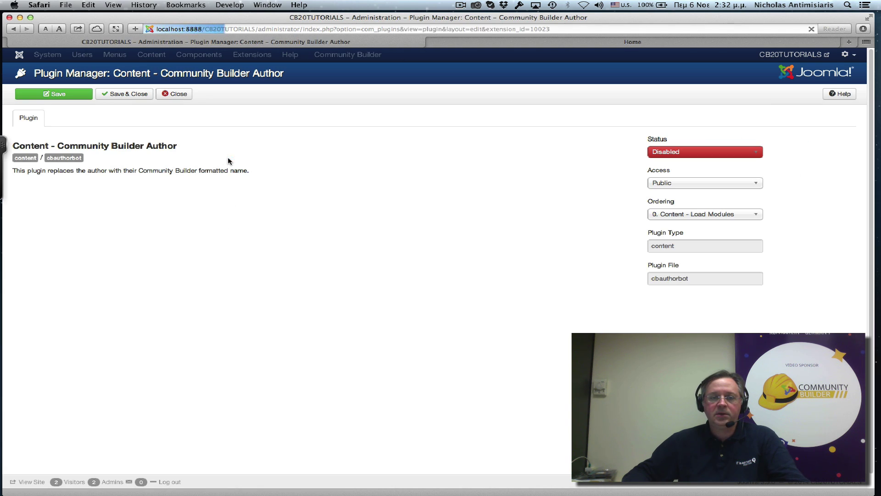
left_click(739, 153)
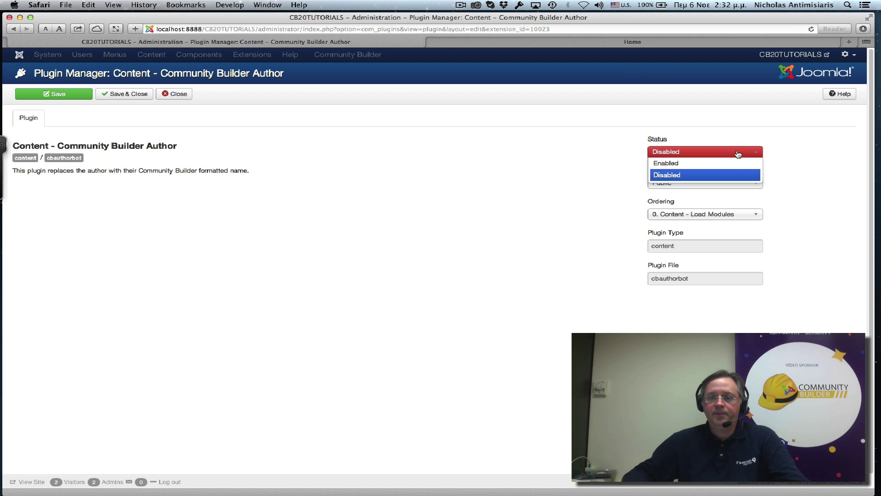
left_click(725, 162)
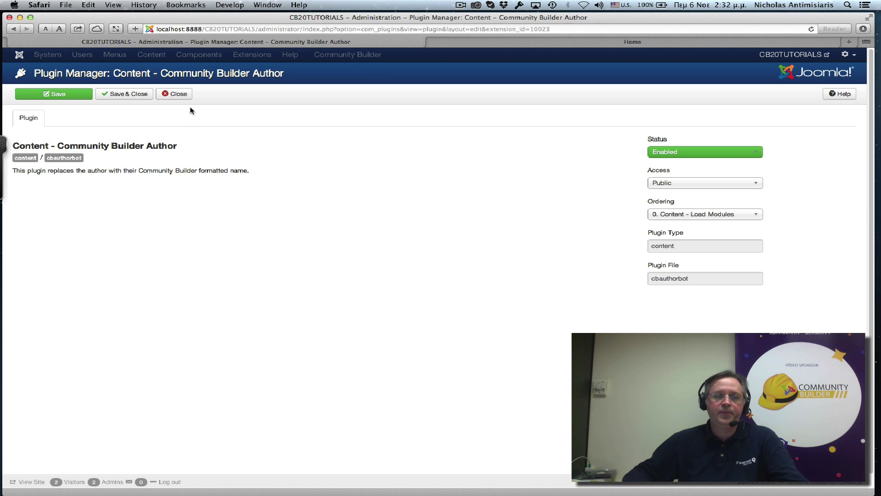
- Switch to the front-end Home tab and reload the page
left_click(461, 41)
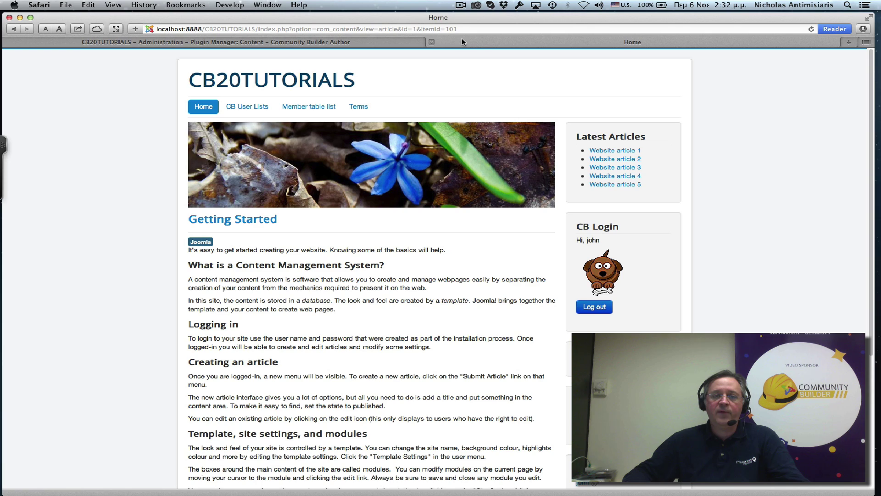
left_click(206, 111)
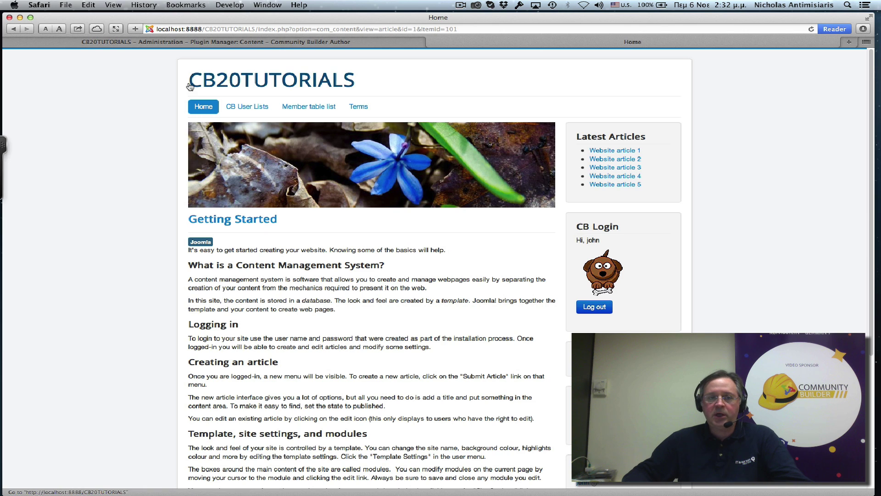
- Close the plugin editor and open the Main Menu's Home item for editing
left_click(178, 43)
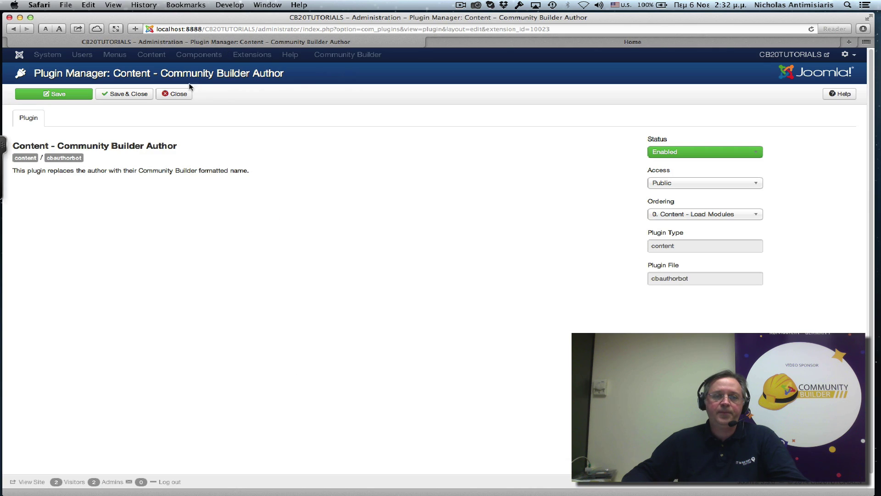
left_click(174, 94)
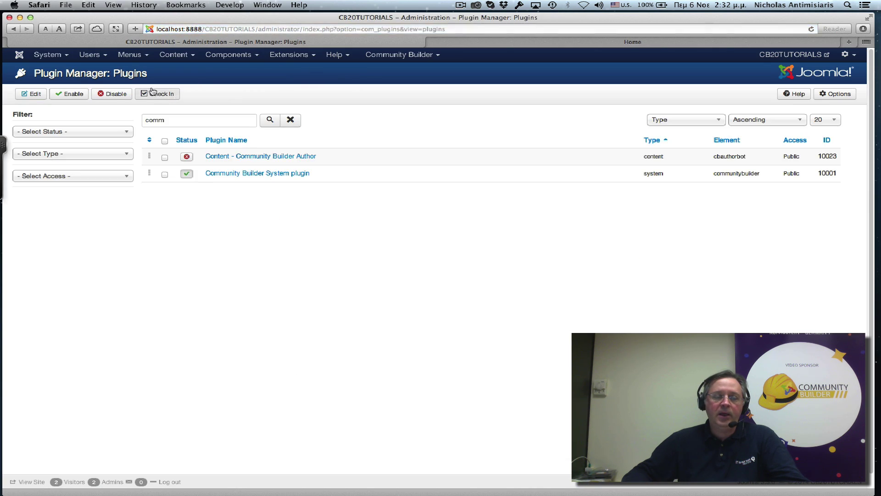
left_click(130, 59)
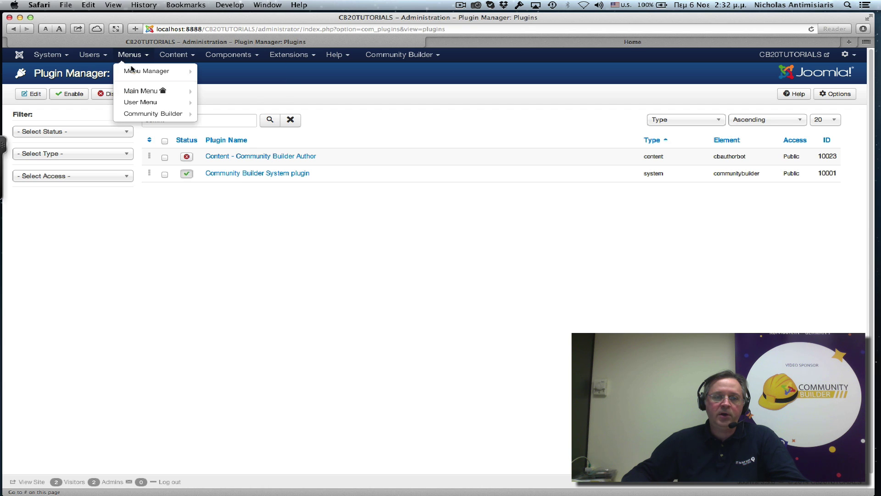
left_click(137, 91)
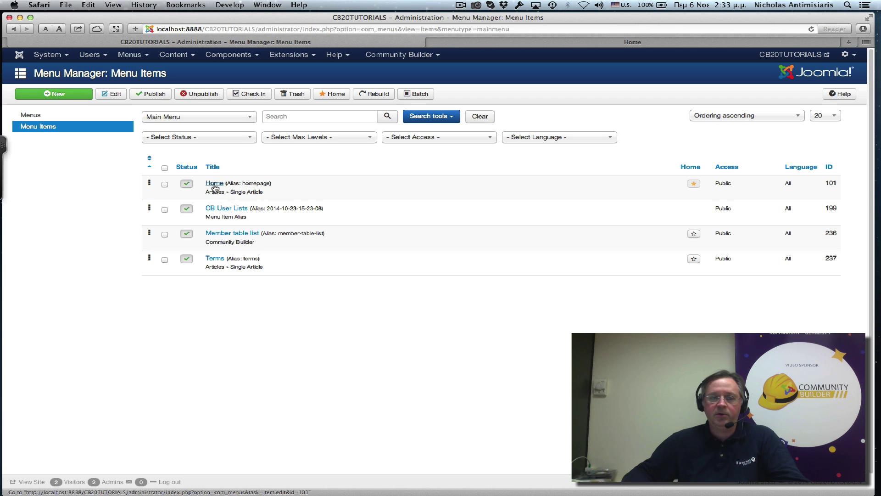
left_click(219, 183)
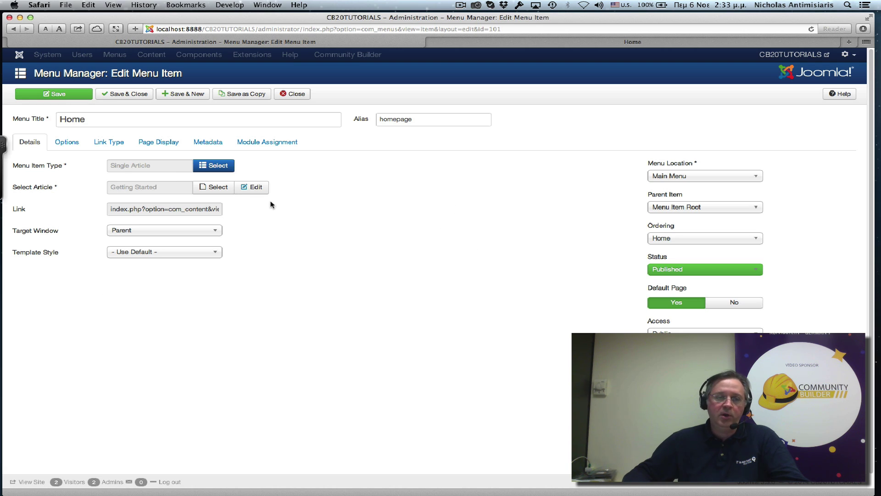
- In the Home menu item's Options, set Show Author to Show and save
left_click(72, 146)
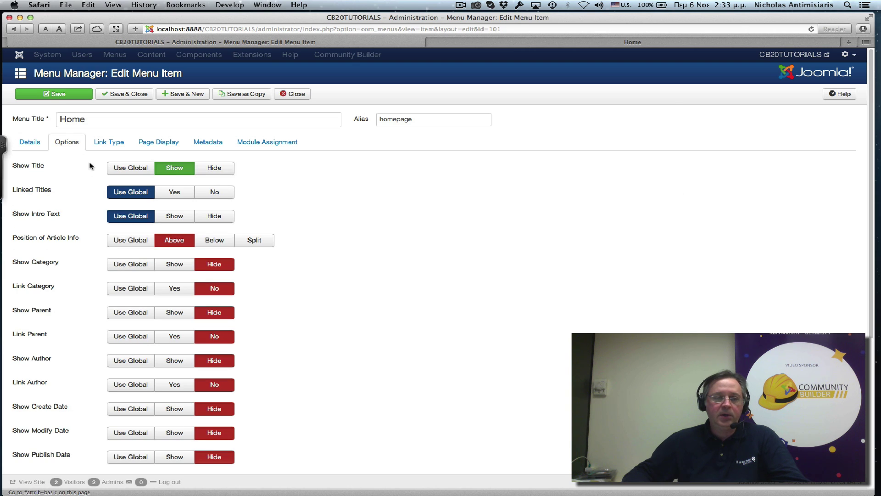
scroll(286, 331, "down", 4)
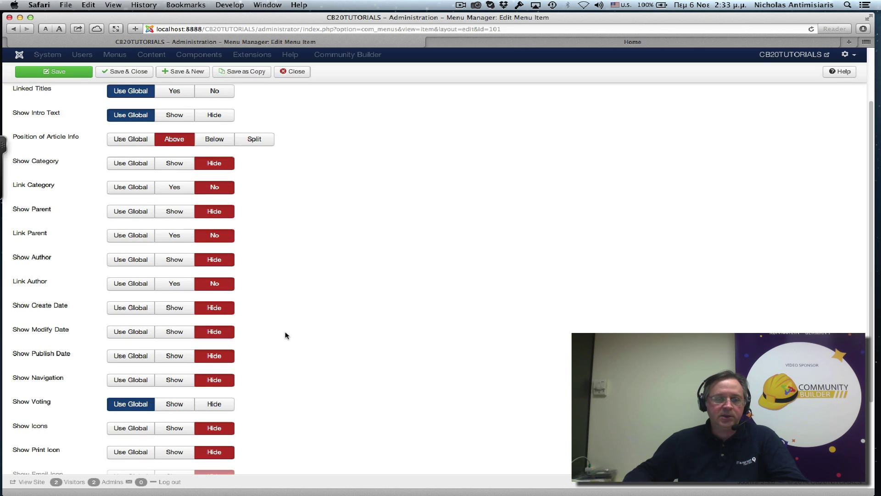
scroll(73, 381, "down", 1)
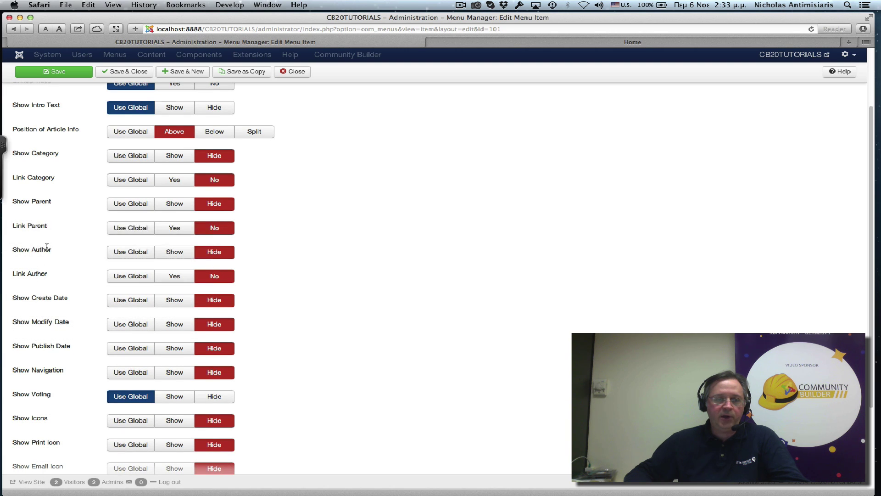
mouse_move(51, 252)
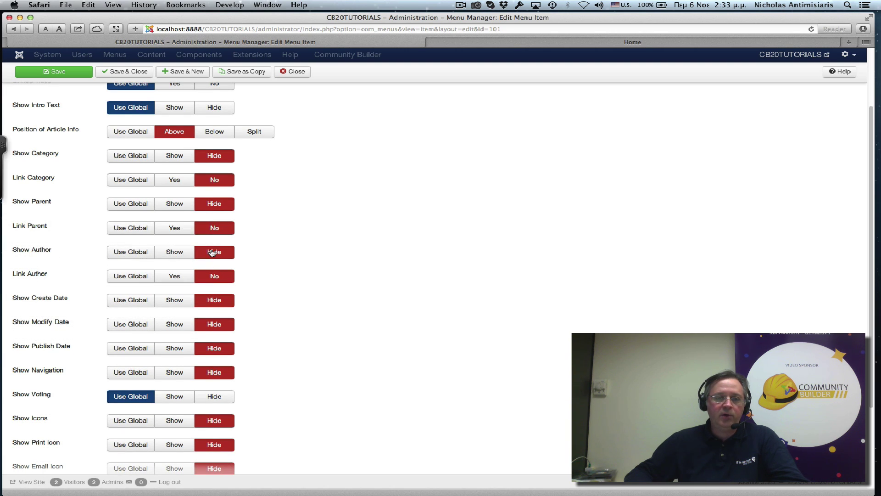
left_click(173, 253)
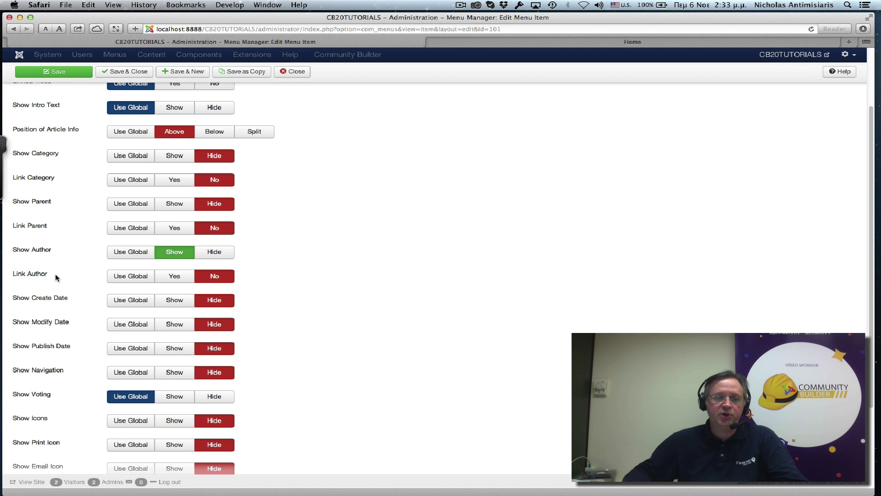
left_click(71, 73)
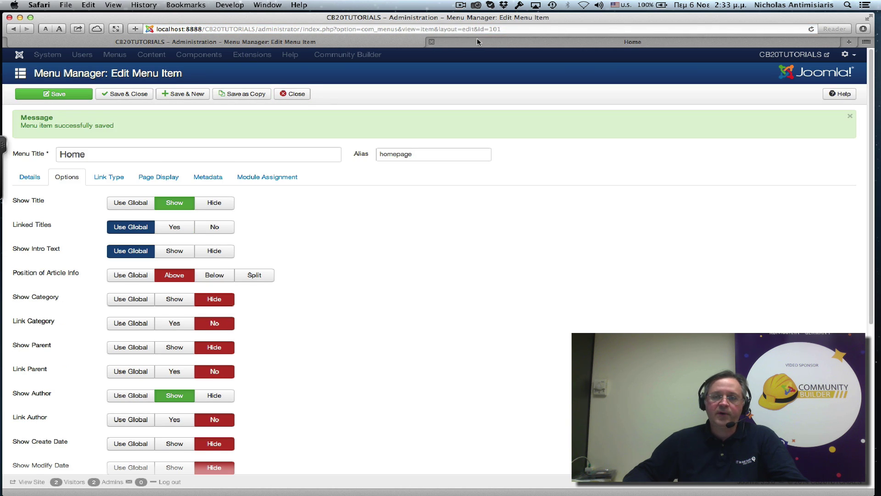
left_click(477, 40)
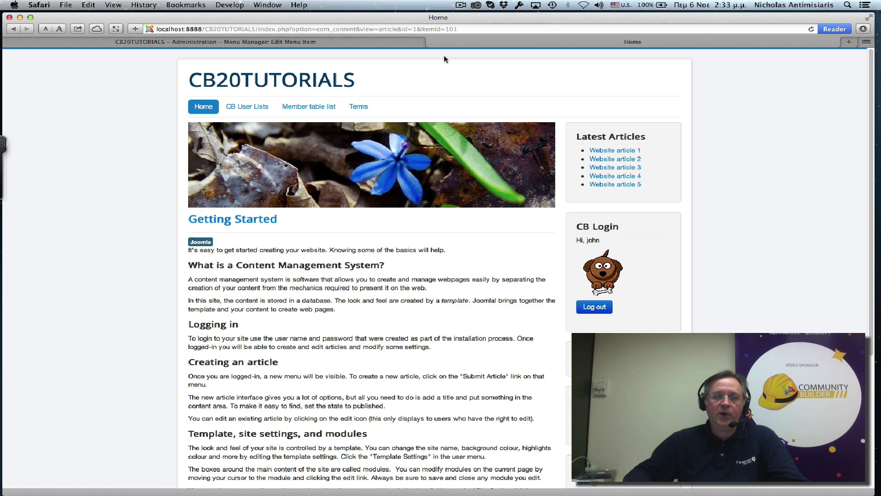
left_click(204, 108)
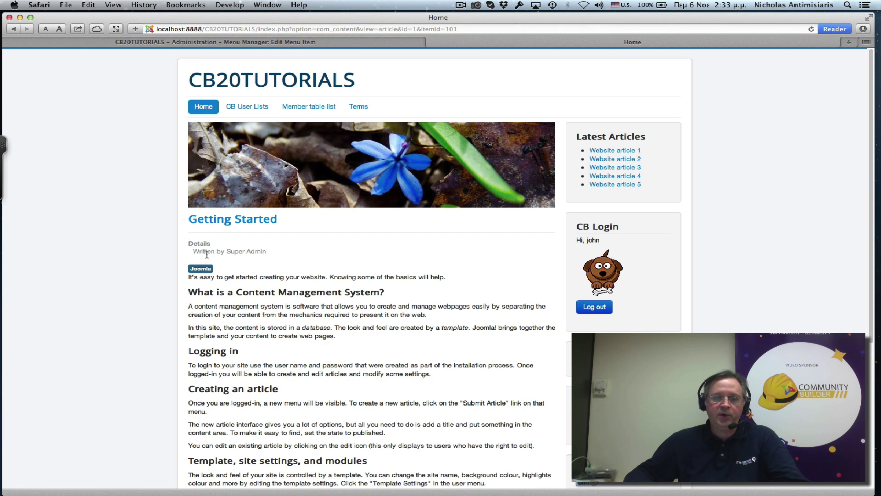
left_click(271, 40)
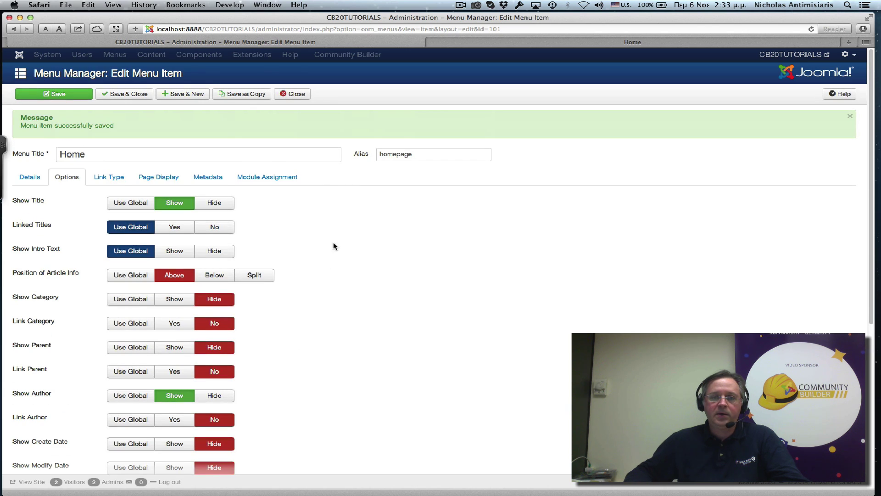
- Close the menu item and enable the Content - Community Builder Author plugin in Plugin Manager
left_click(287, 93)
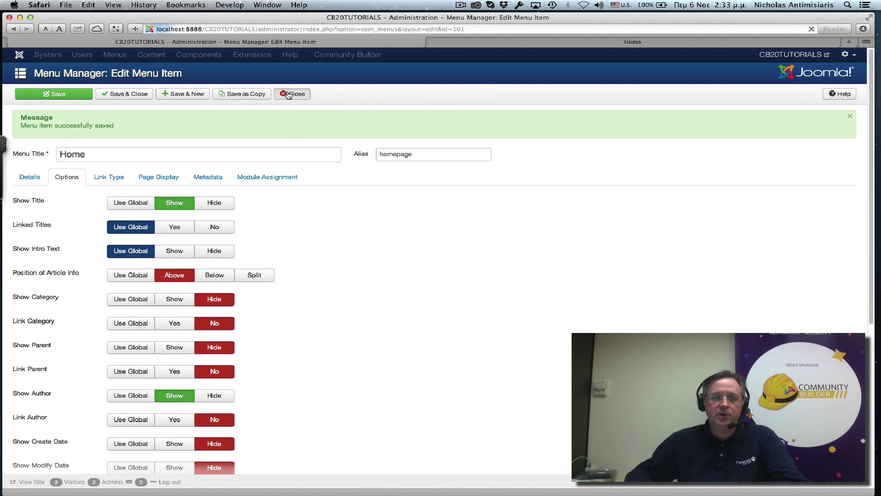
left_click(289, 55)
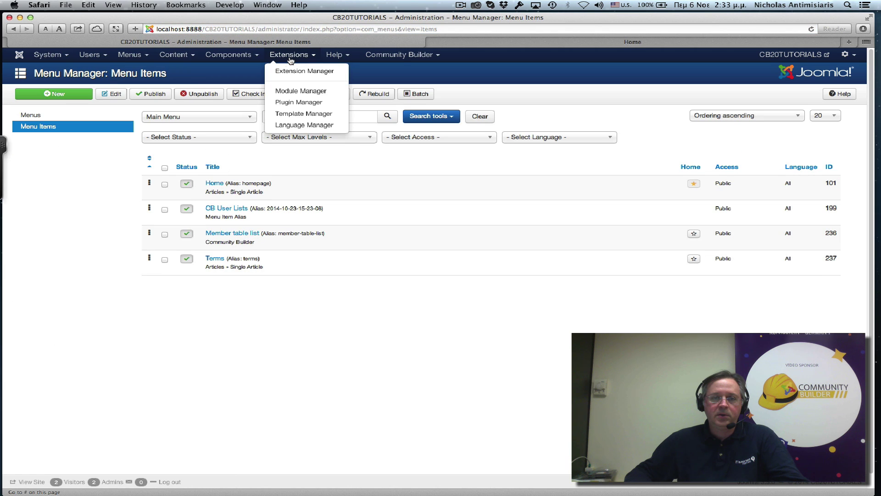
left_click(301, 102)
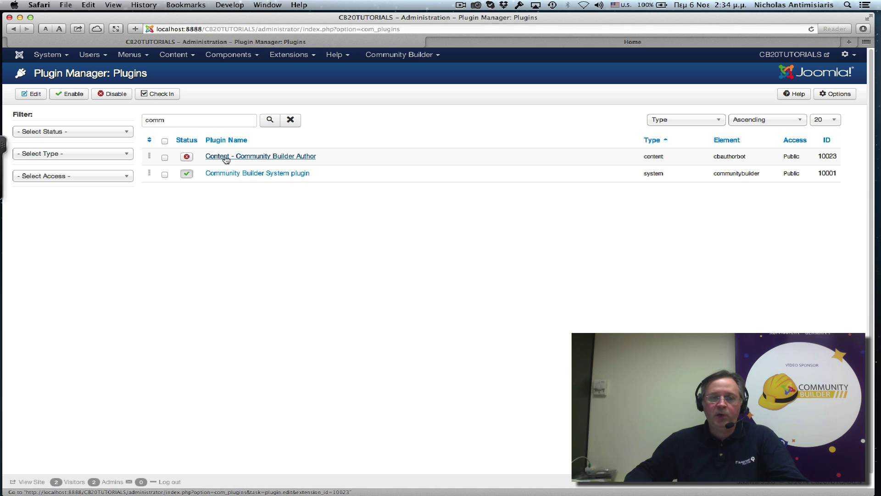
left_click(186, 157)
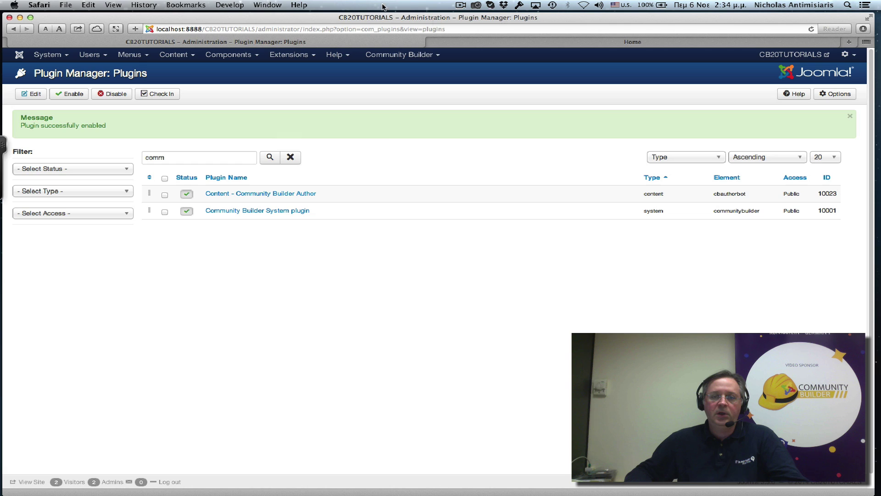
left_click(473, 40)
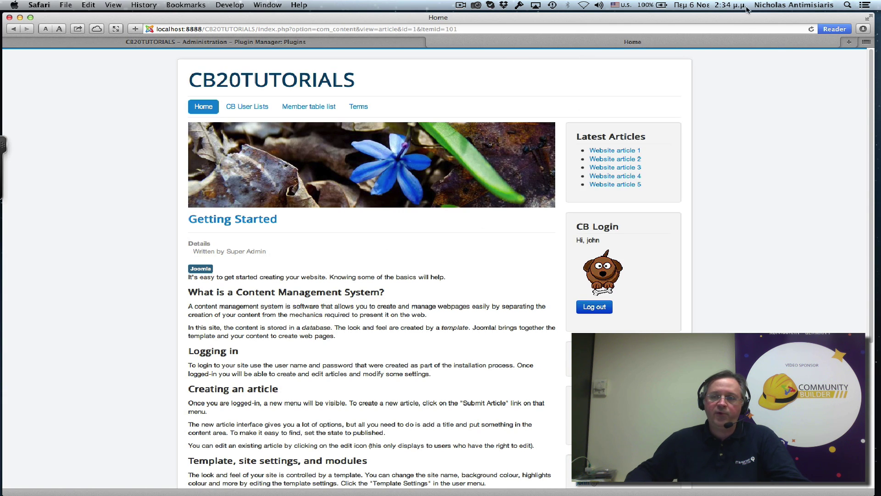
- Reload Home, follow the author link, and open 'Terms and conditions of this site' from the profile's Articles
left_click(810, 28)
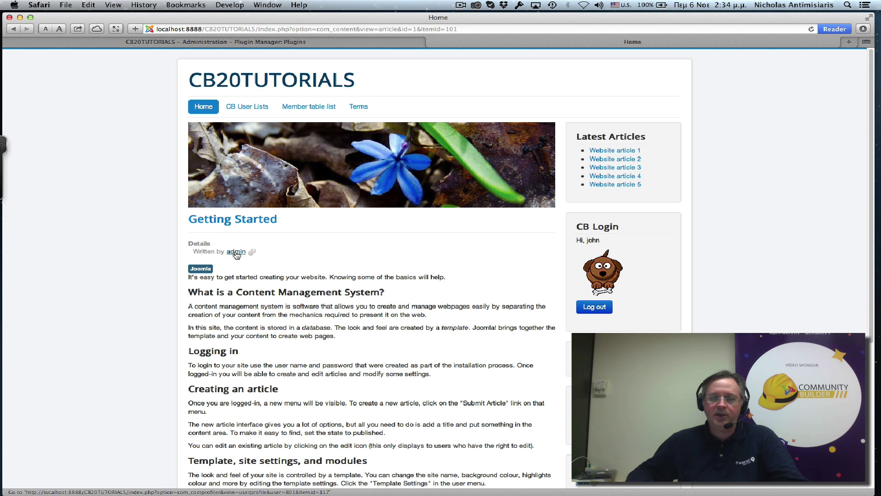
left_click(236, 252)
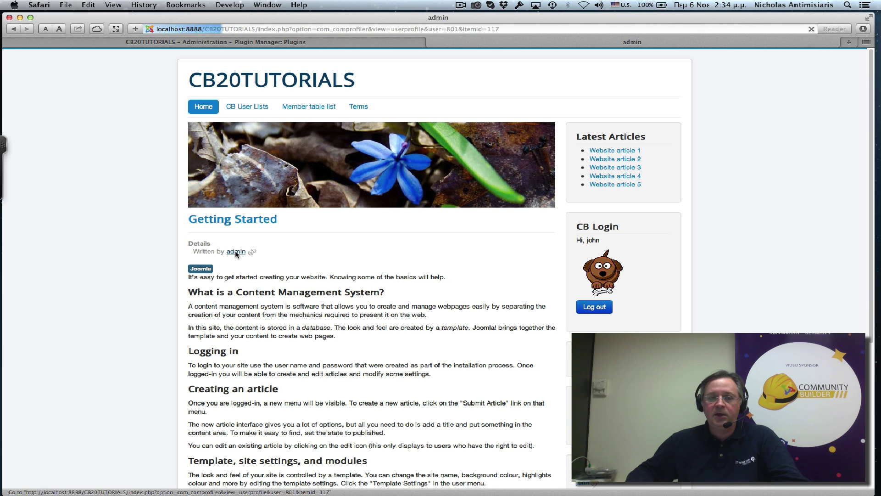
scroll(127, 282, "down", 3)
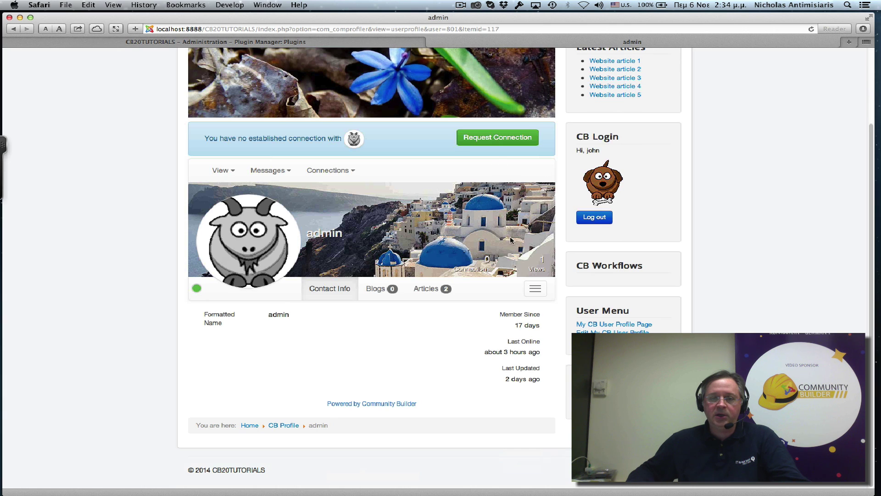
left_click(429, 289)
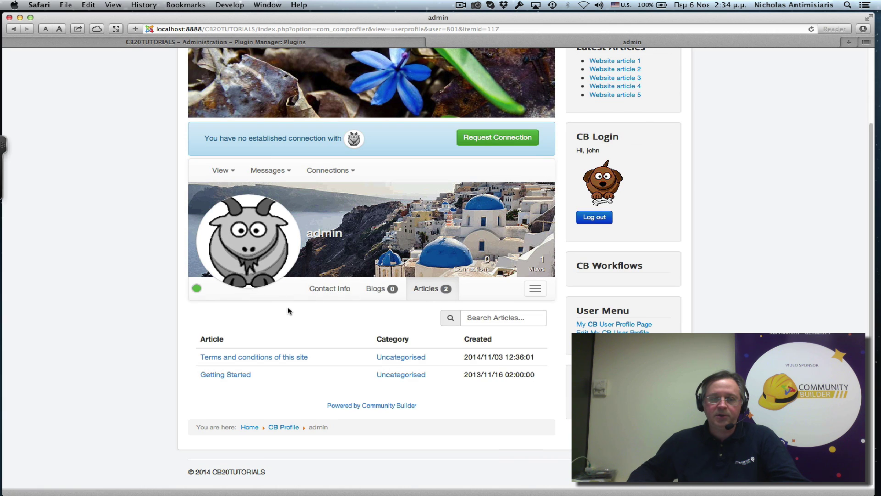
left_click(257, 358)
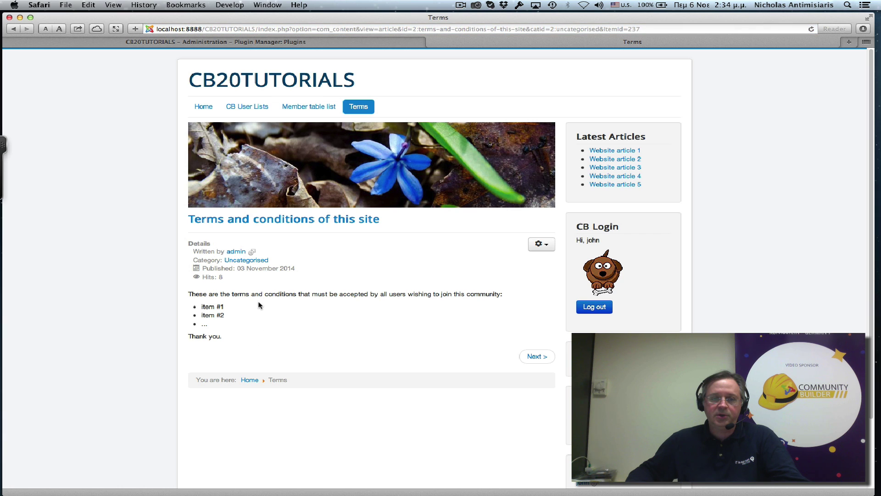
- Open Website articles 1 and 3 and follow each author link to their Community Builder profile
left_click(235, 252)
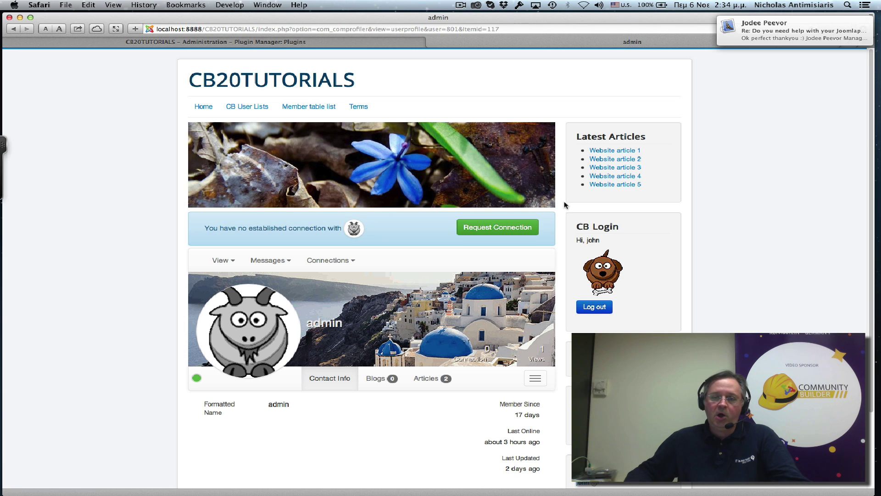
left_click(609, 151)
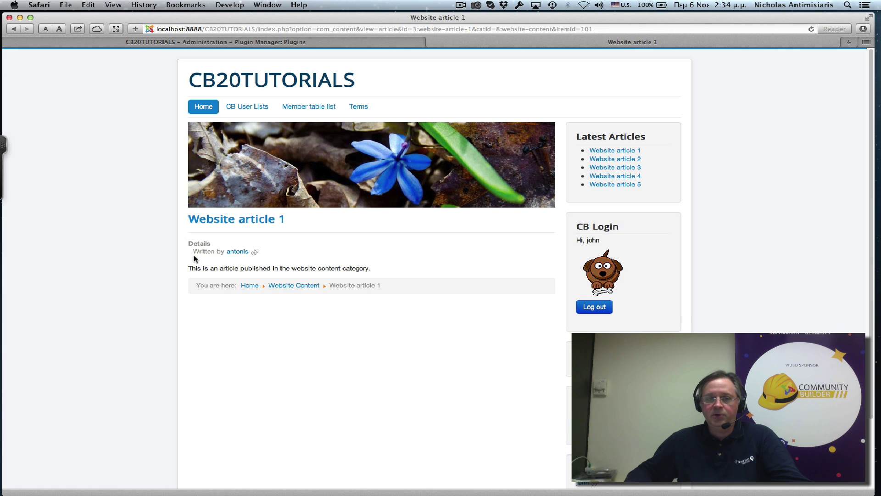
left_click(238, 252)
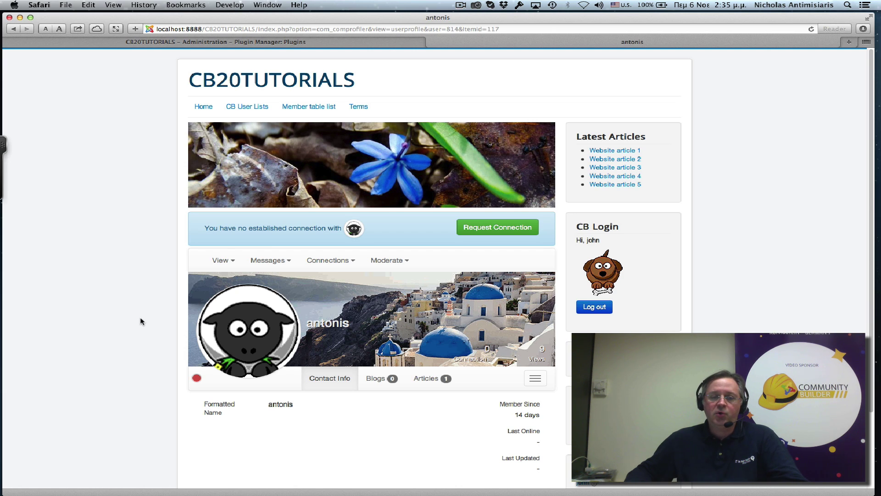
left_click(608, 168)
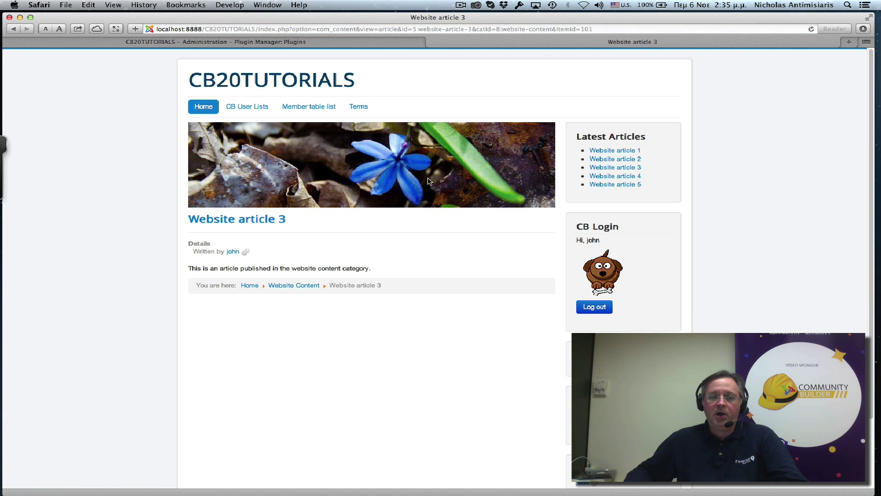
left_click(232, 253)
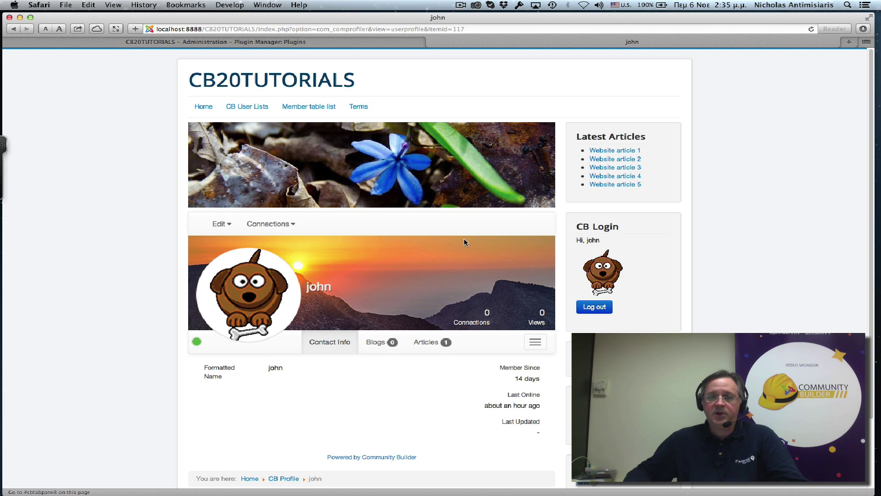
left_click(462, 9)
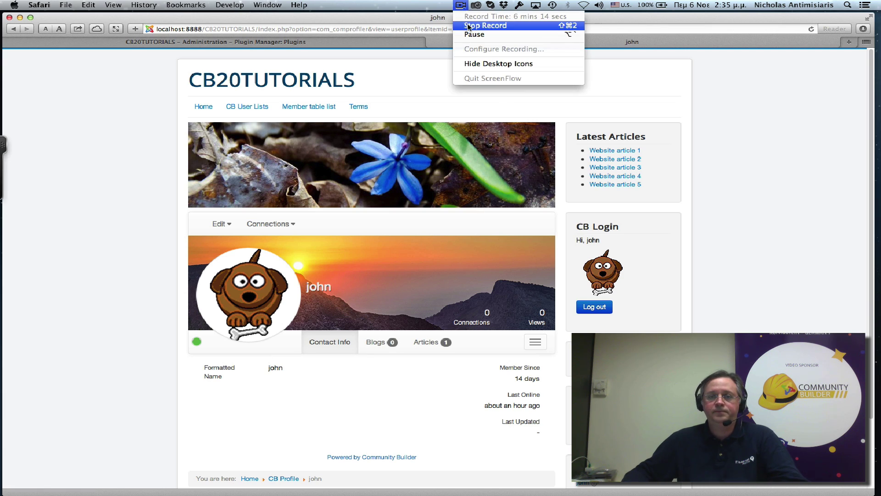